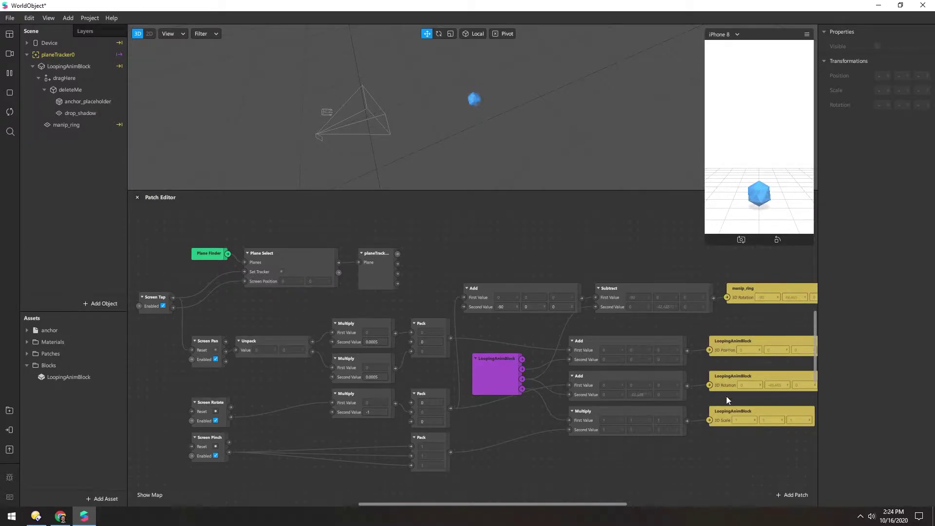
- Inspect manip_ring, pan the cube in the preview, and select the Plane Finder, Plane Select and planeTracker patches
click(738, 290)
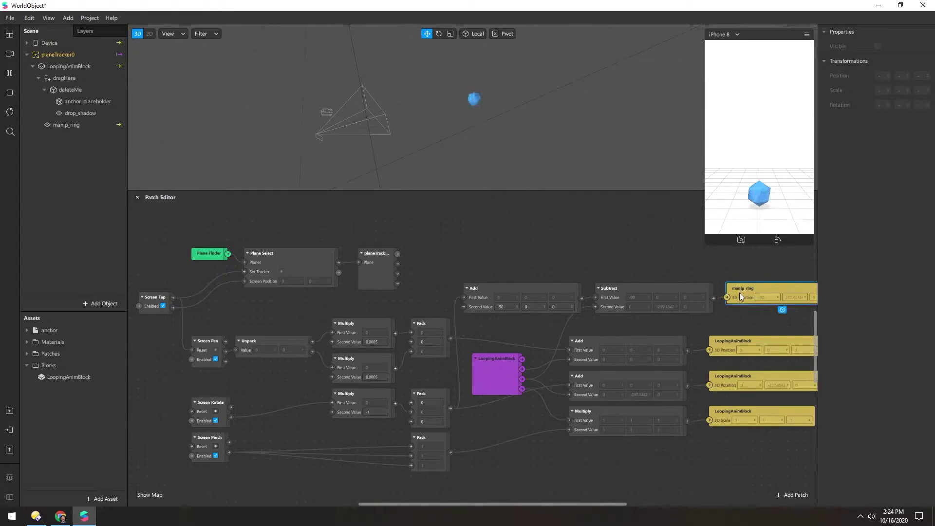
drag(774, 122, 778, 96)
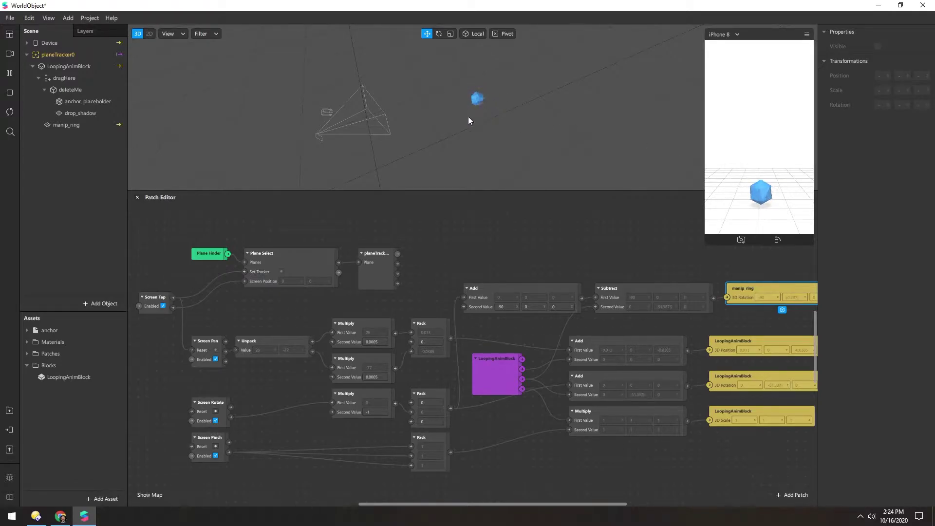
drag(196, 227, 405, 287)
- Deselect the plane patches, re-place the tracked plane in the preview, and select Plane Select
click(168, 245)
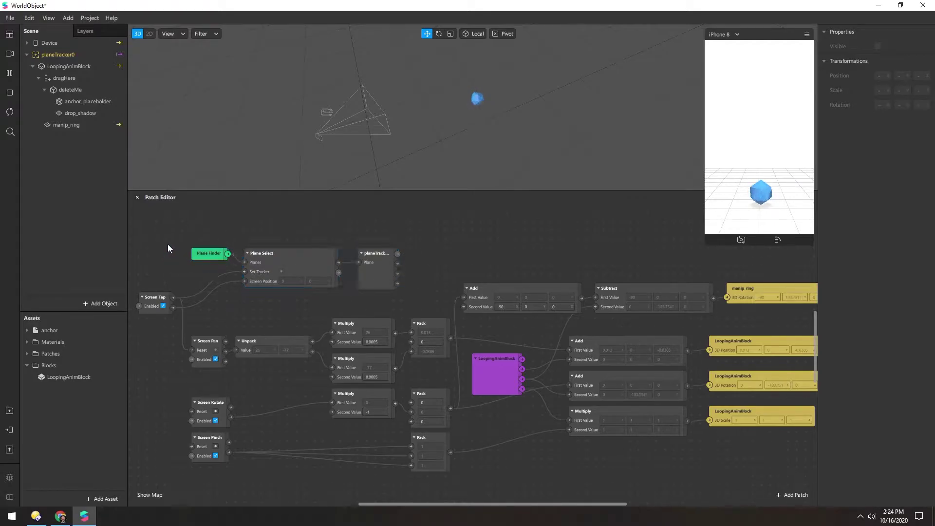
click(725, 203)
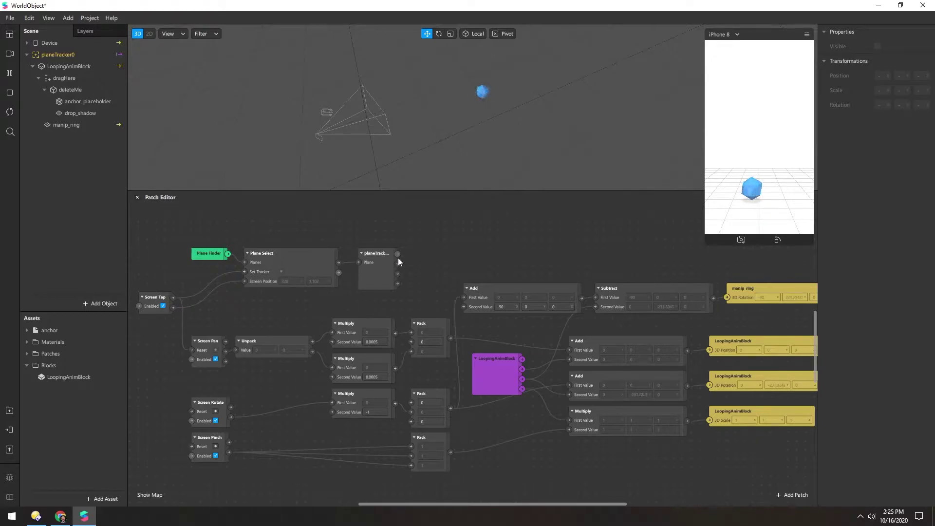
click(268, 252)
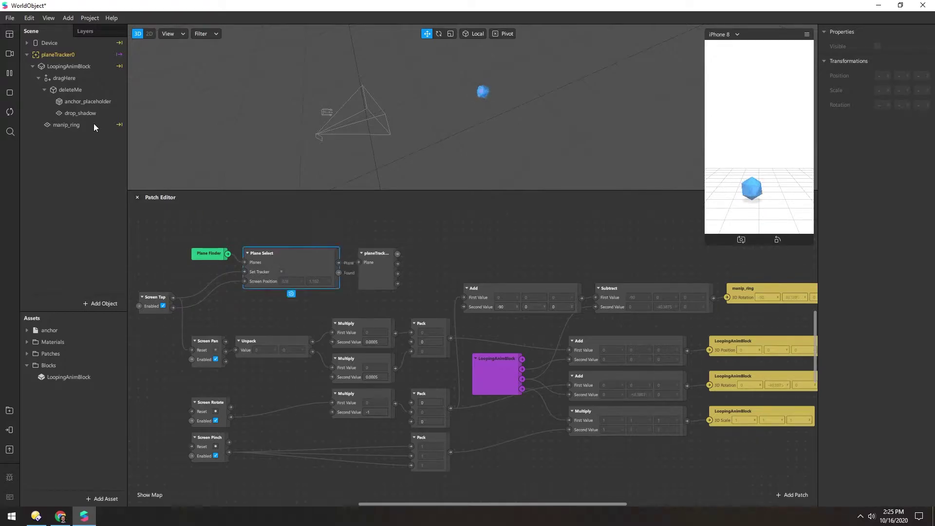
- Show planeTracker0's properties and pan the cube up and to the right twice
click(45, 55)
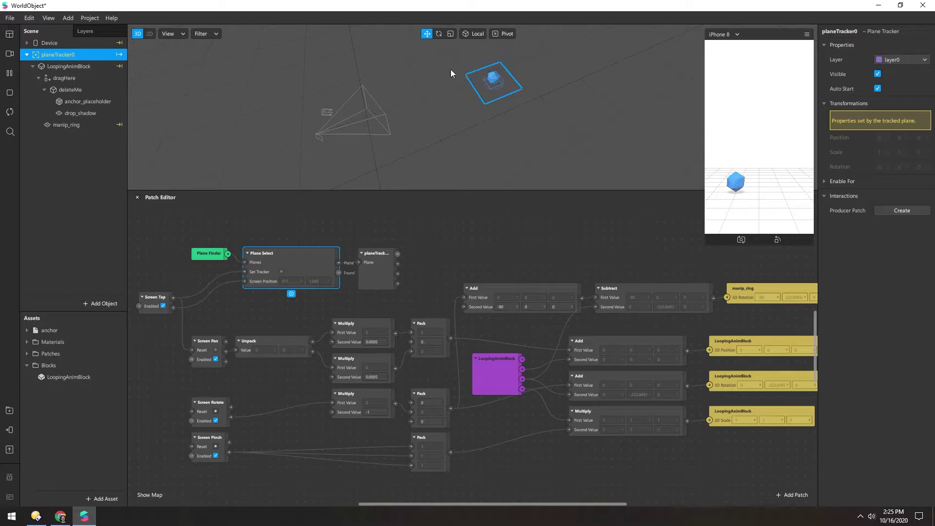
drag(733, 210, 814, 75)
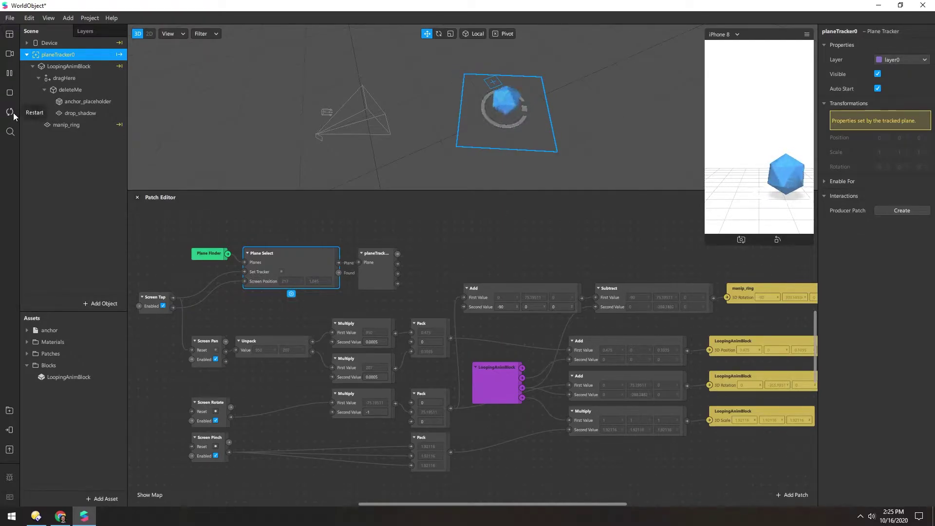
drag(733, 200, 870, 142)
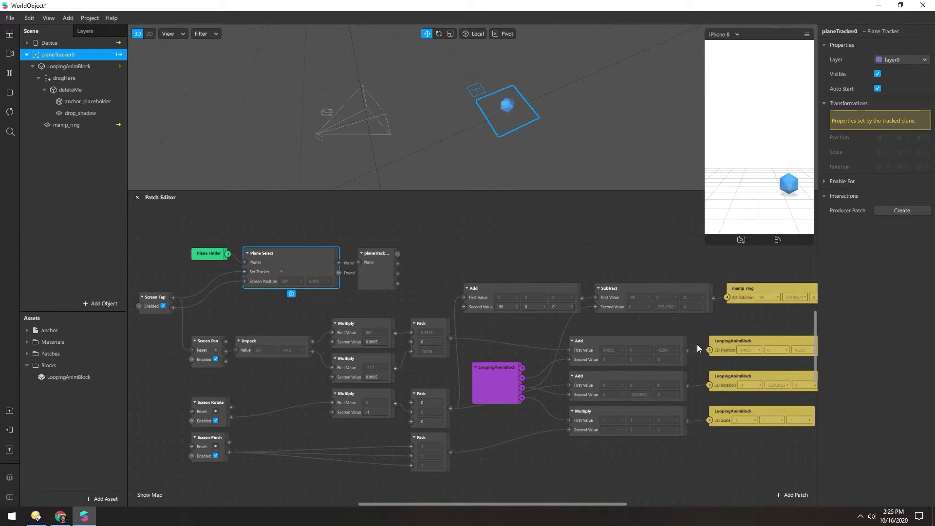
- Check LoopingAnimBlock and planeTracker0 properties, pan the cube, then re-place the plane to zero the pan
click(727, 341)
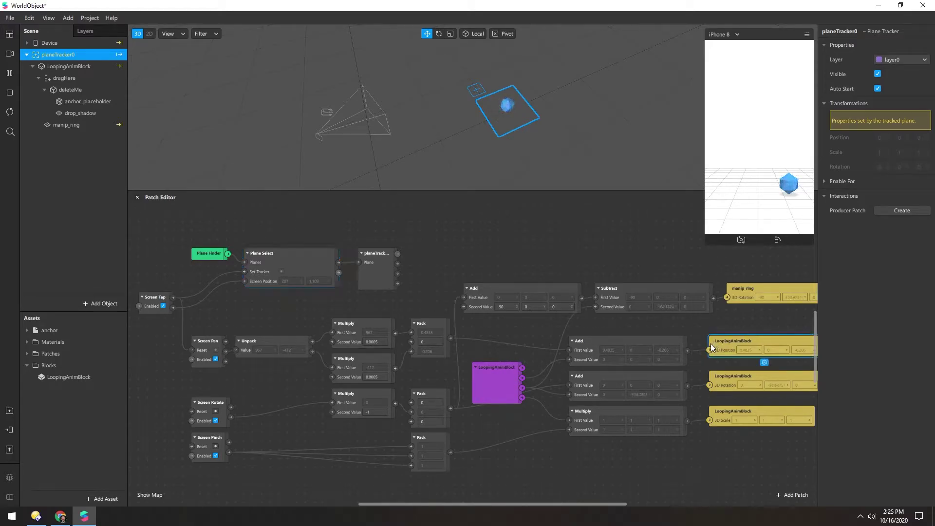
click(68, 66)
click(62, 53)
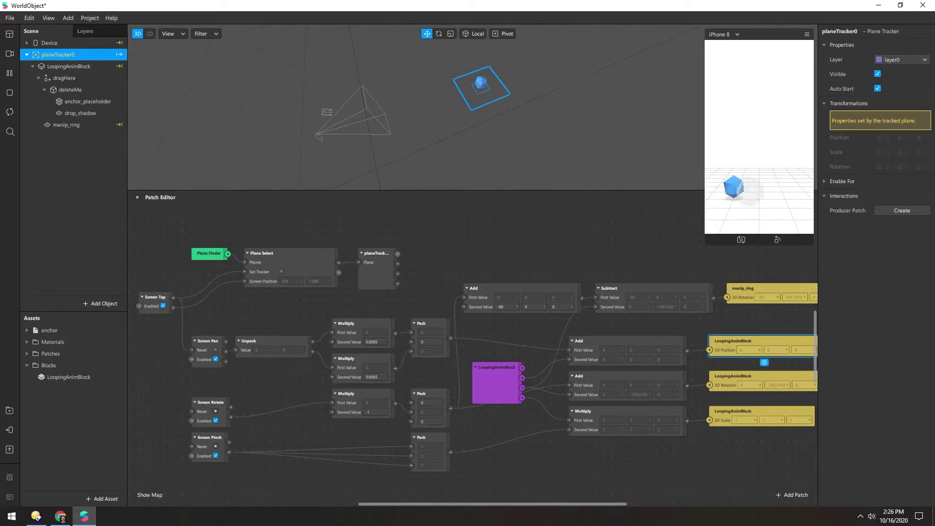
drag(724, 194, 883, 194)
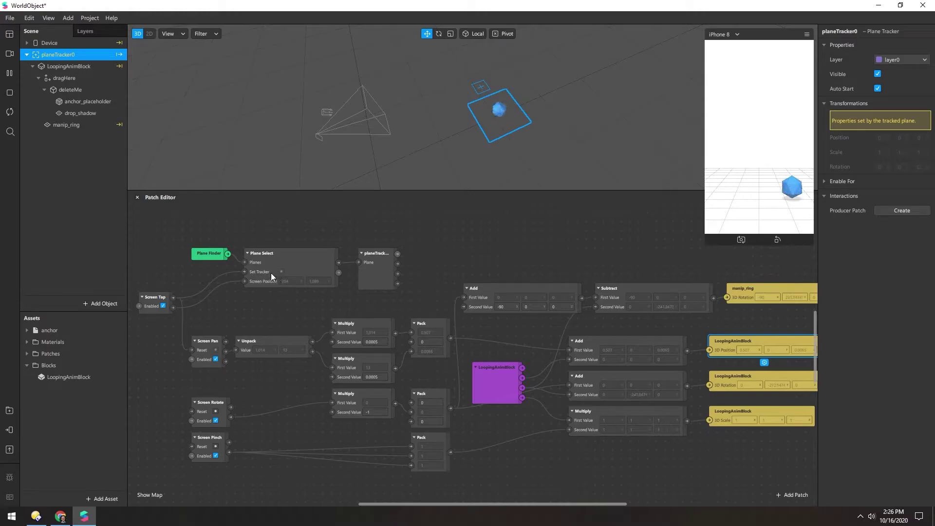
click(748, 195)
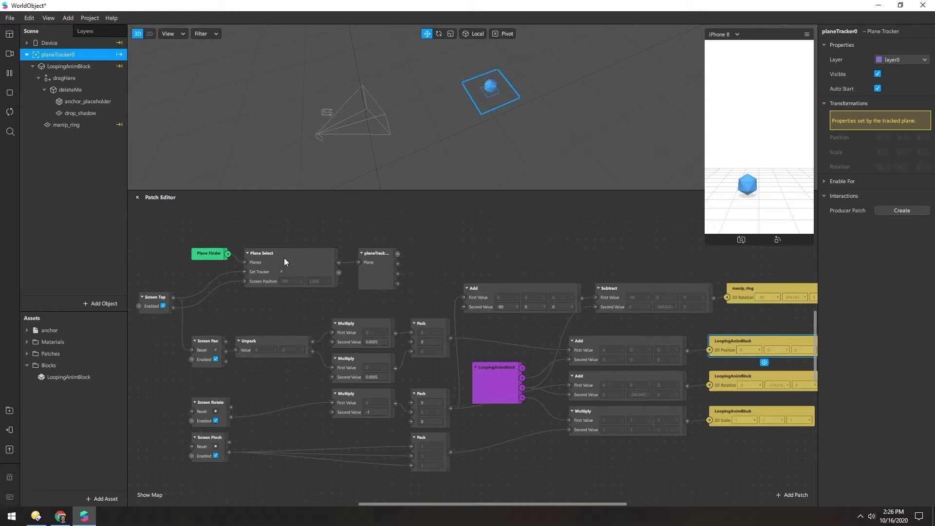
- Rotate the cube two-fingered via Screen Rotate, then view LoopingAnimBlock's properties and the Screen Pinch patch
click(207, 404)
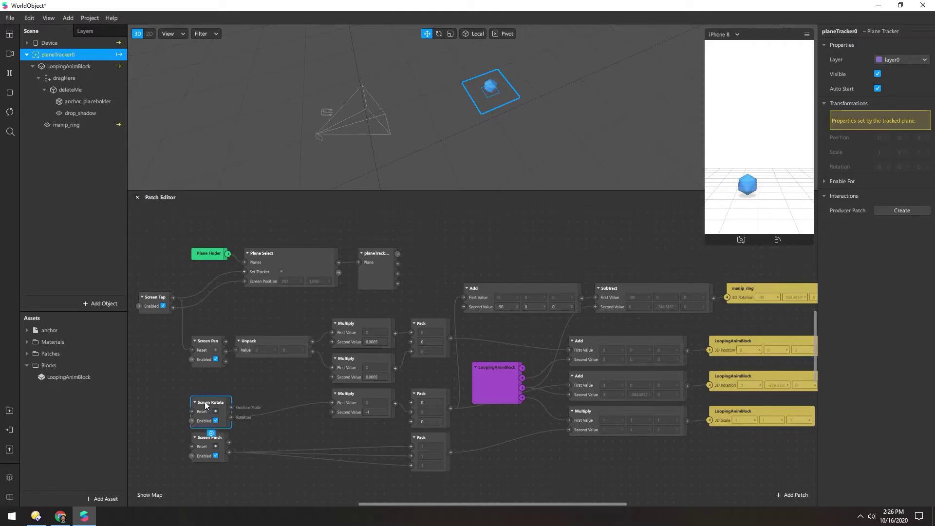
alt+drag(775, 73, 720, 152)
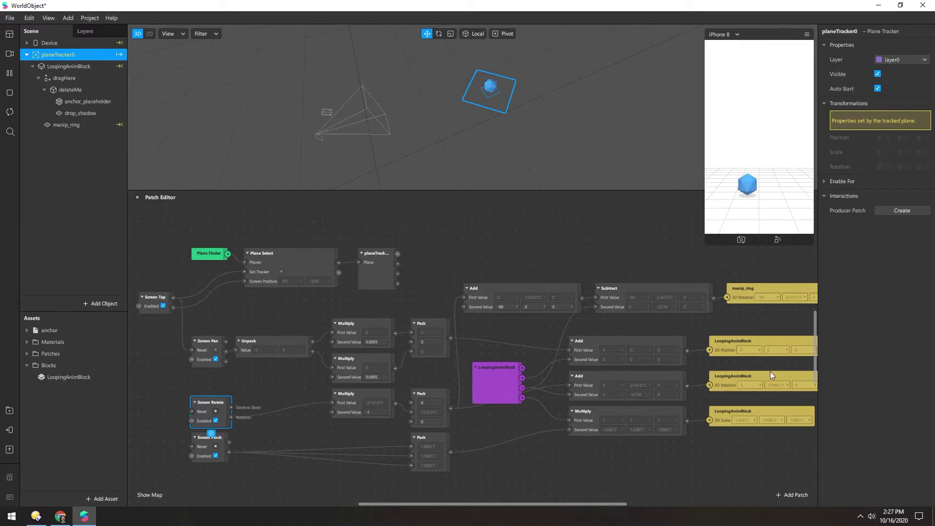
click(76, 66)
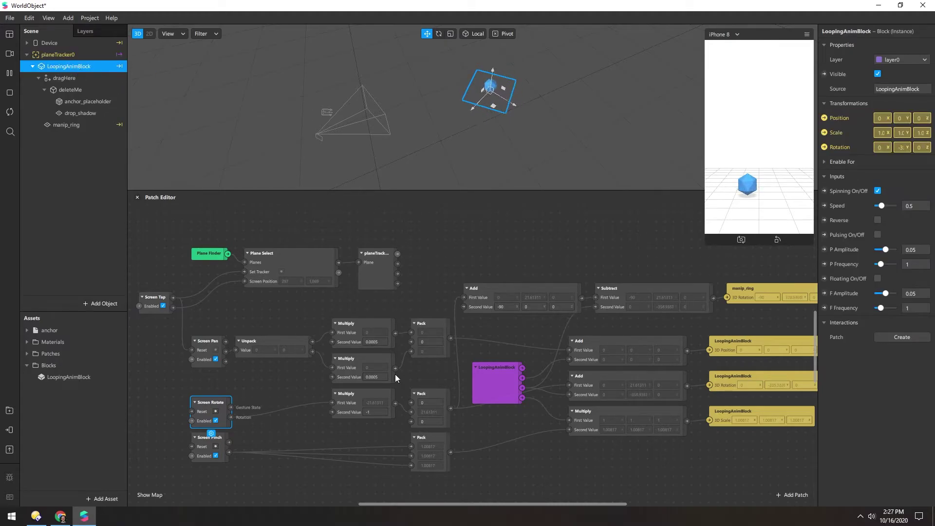
click(201, 443)
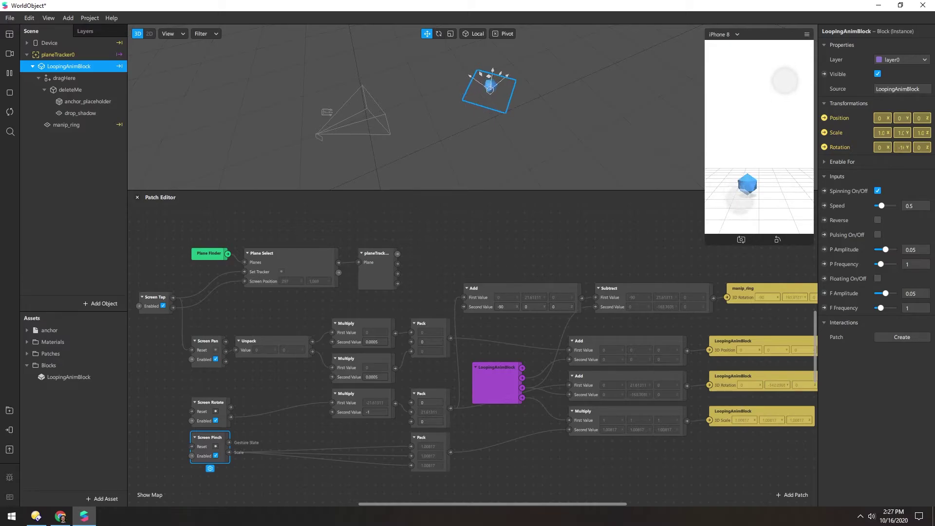
- Pinch-scale the cube up, down and up to about 0.8, then nudge the LoopingAnimBlock patch up
scroll(786, 73, up, 5)
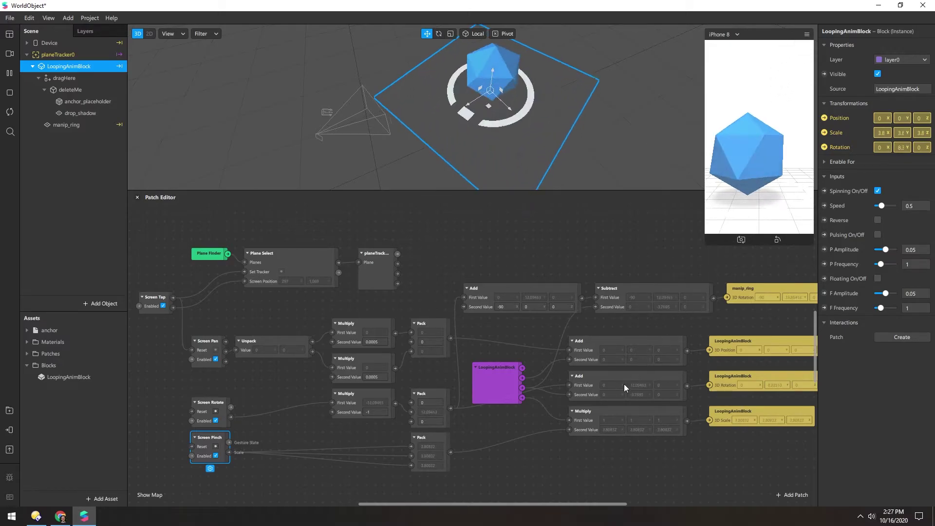
scroll(780, 100, down, 6)
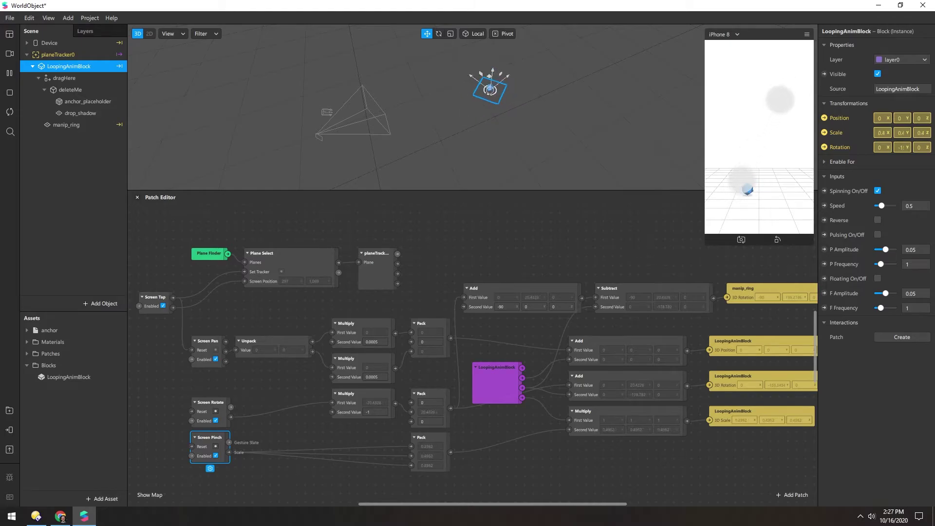
scroll(780, 100, up, 2)
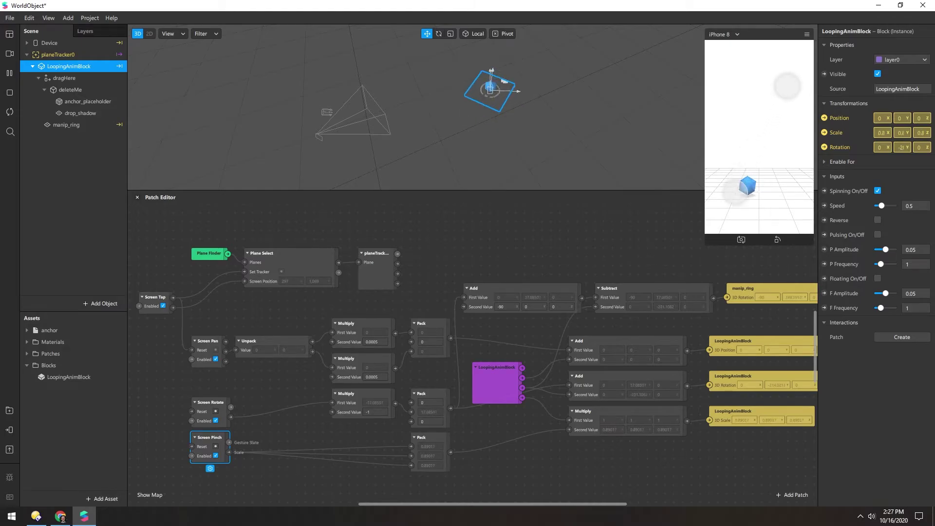
click(492, 391)
drag(488, 387, 489, 375)
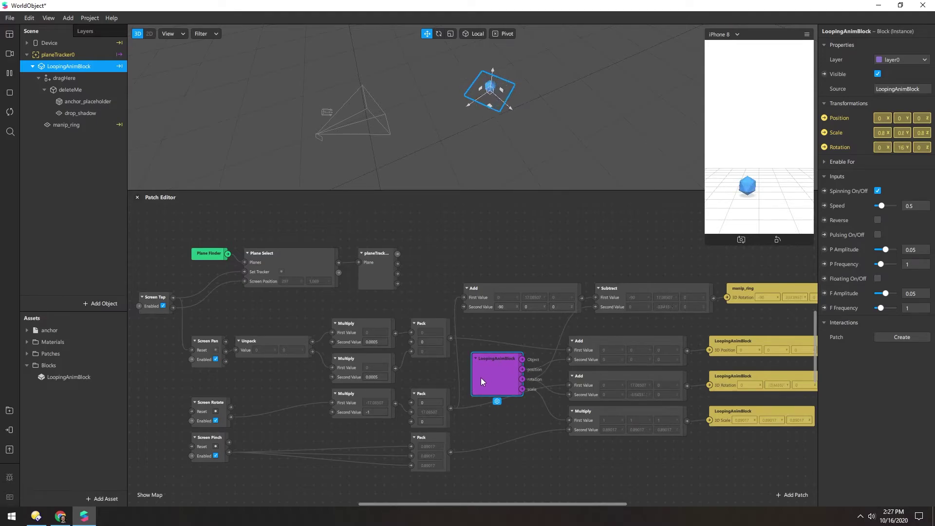
- Open the LoopingAnimBlock block editor maximized, with the patch editor enlarged over the 3D view
click(41, 377)
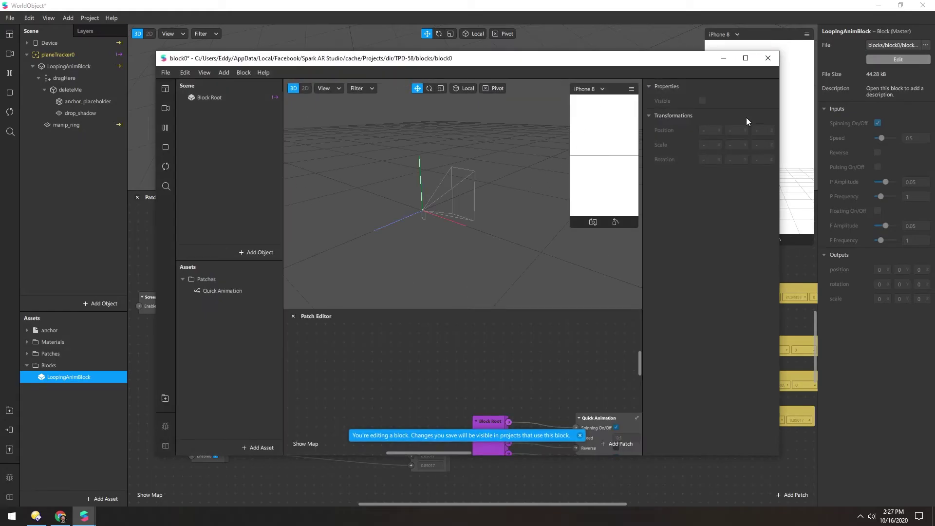
click(745, 58)
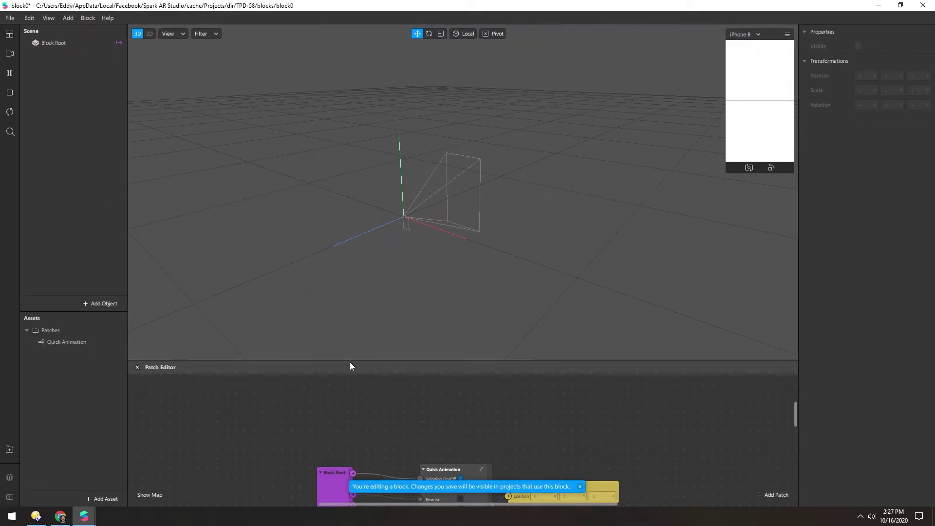
drag(350, 362, 334, 176)
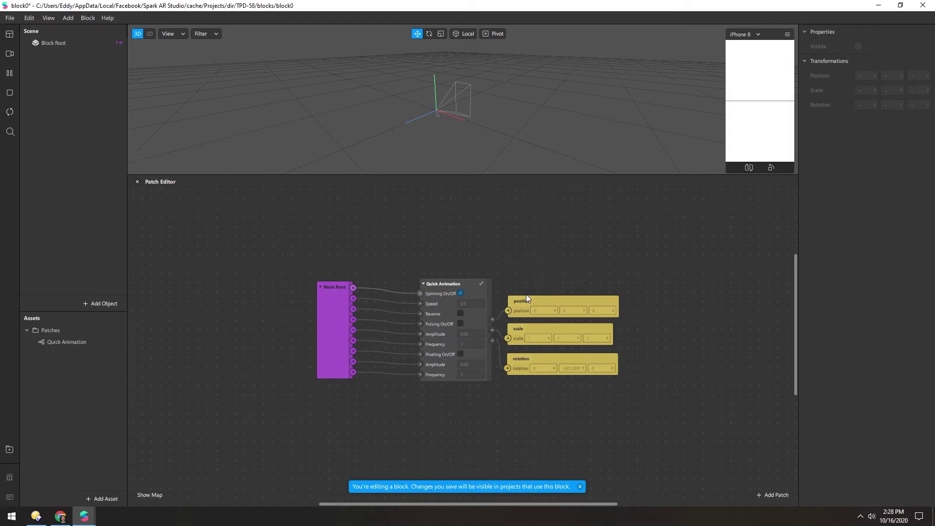
- Select the Quick Animation patch and display Block Root's inputs and outputs
click(330, 323)
click(433, 290)
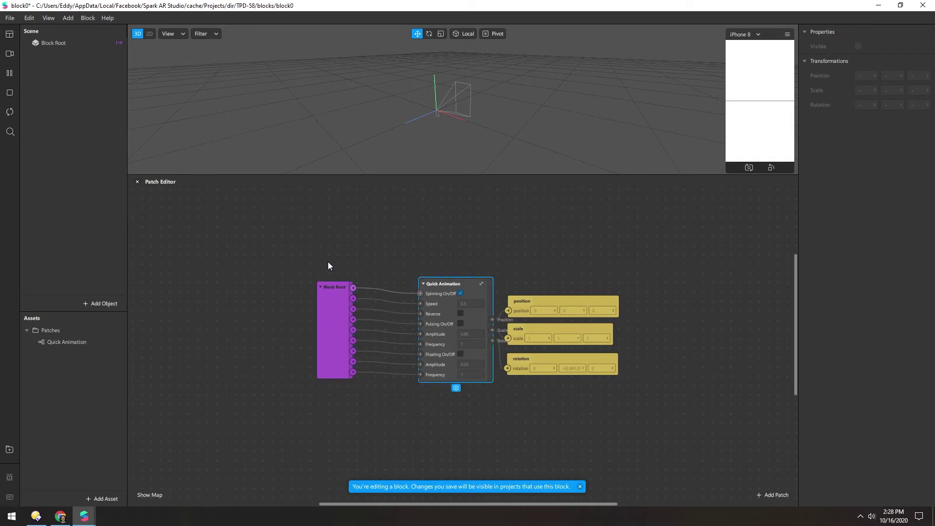
click(36, 43)
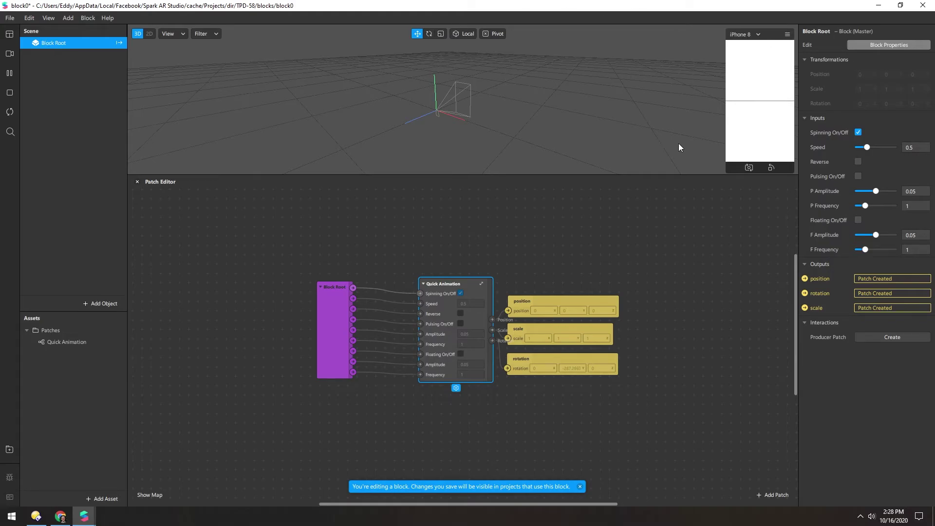
click(867, 45)
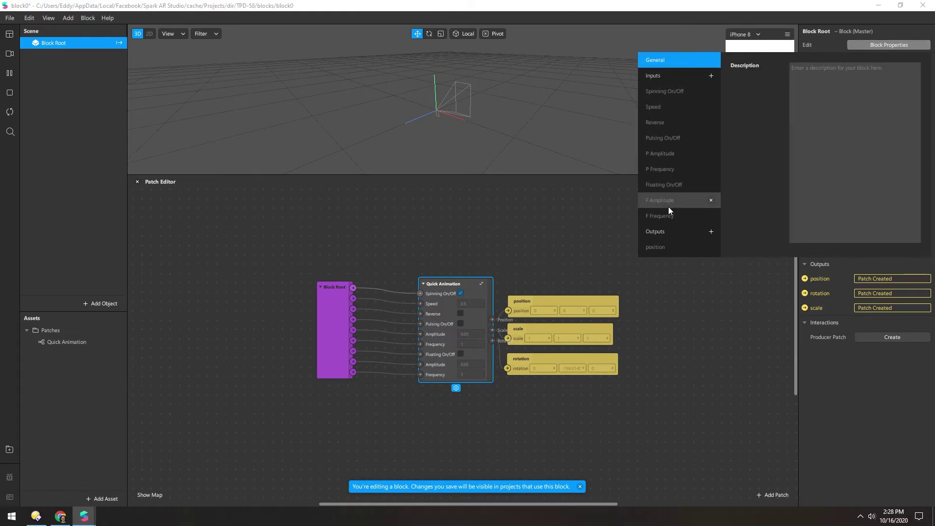
scroll(662, 144, down, 2)
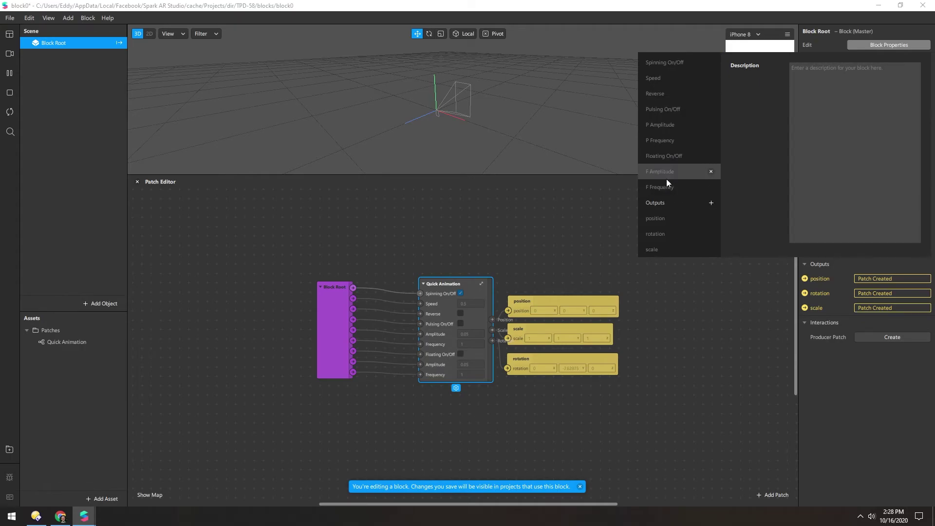
click(659, 219)
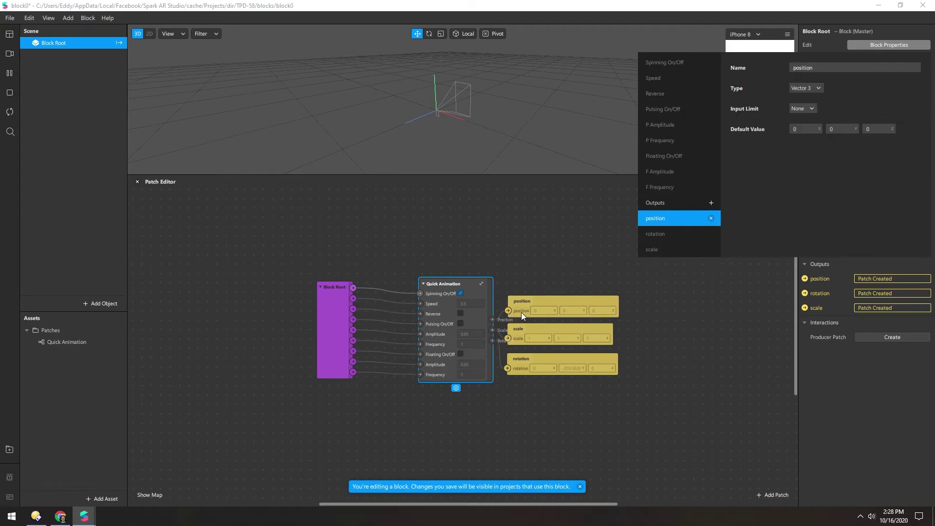
click(661, 235)
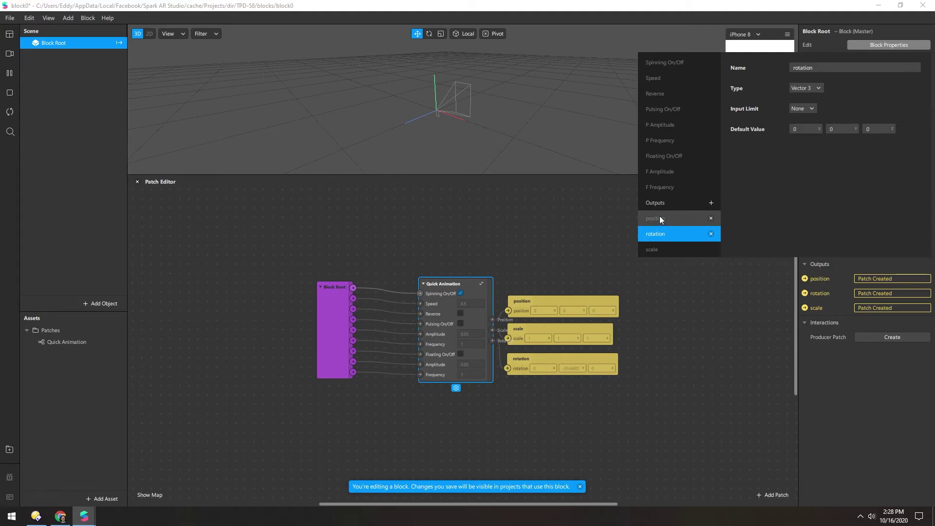
click(660, 218)
scroll(654, 179, up, 2)
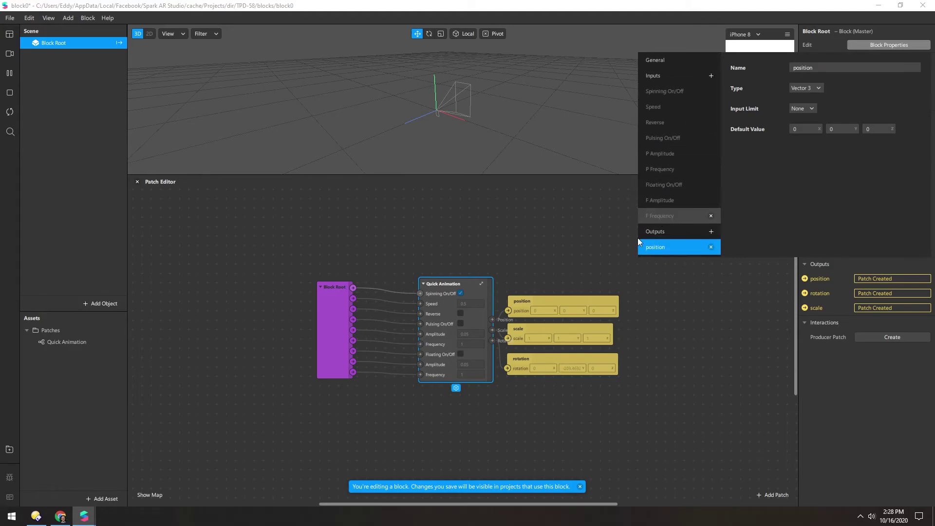
click(332, 309)
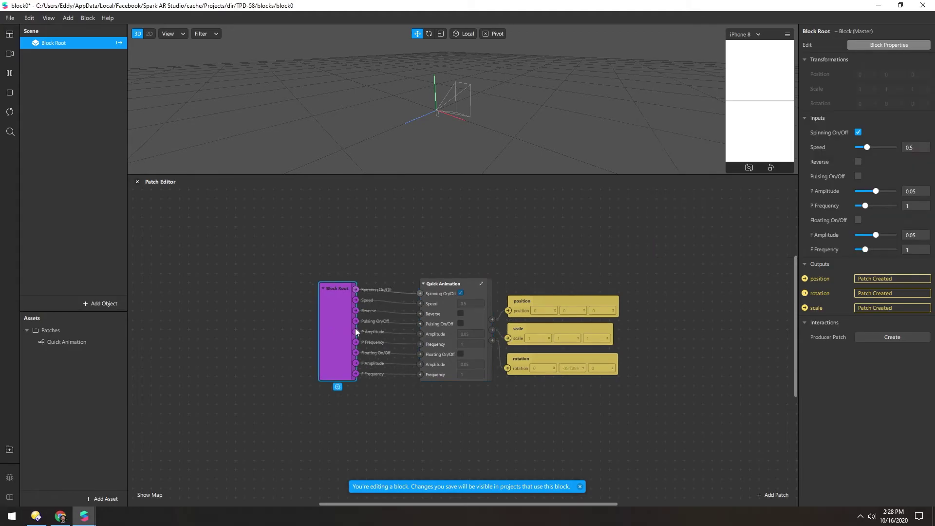
- Nudge Quick Animation left, review its spinning and floating logic inside, then return to the main graph
click(438, 285)
drag(444, 287, 428, 291)
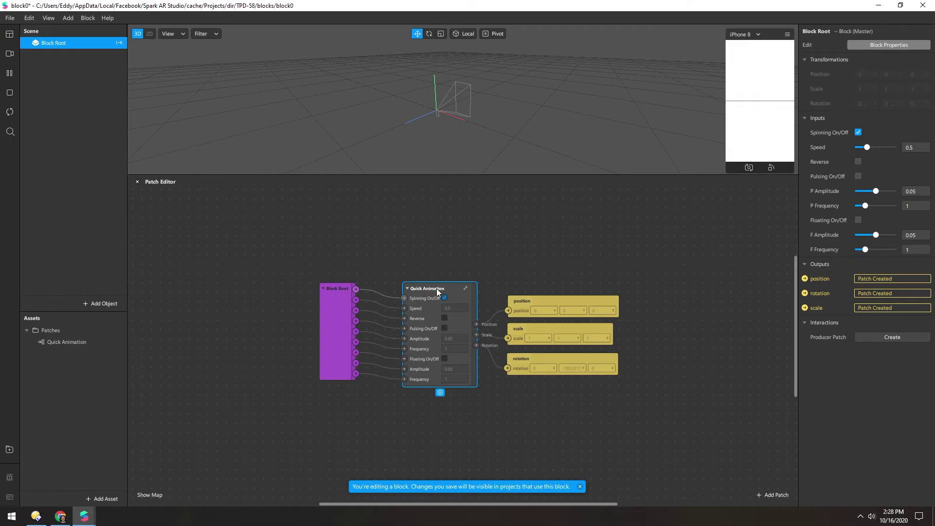
click(466, 288)
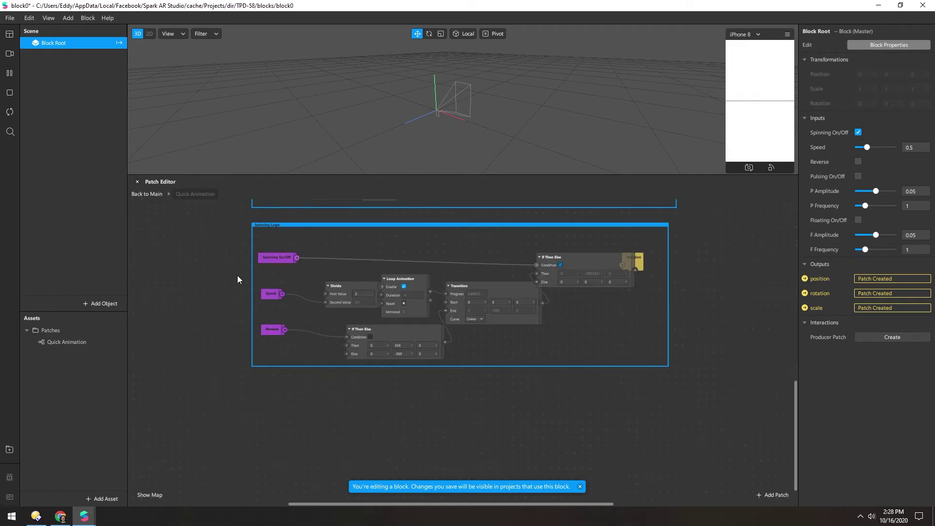
scroll(261, 317, up, 3)
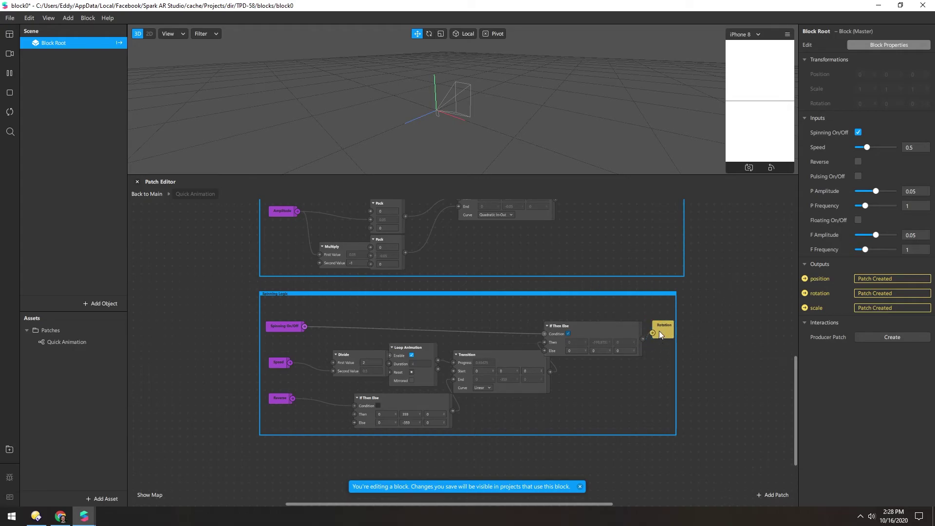
scroll(225, 237, up, 7)
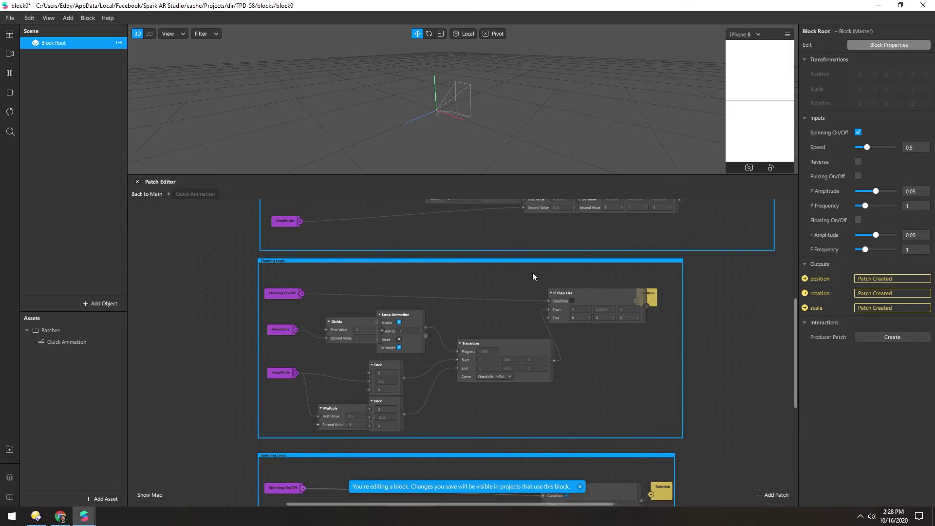
click(143, 195)
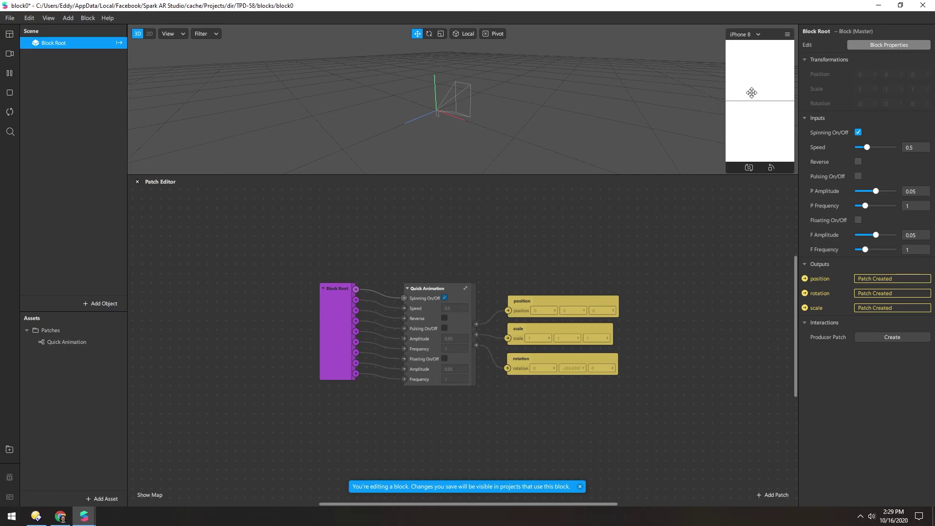
- Close block0 discarding changes, then select anchor_placeholder and drop_shadow in the Scene panel
click(923, 6)
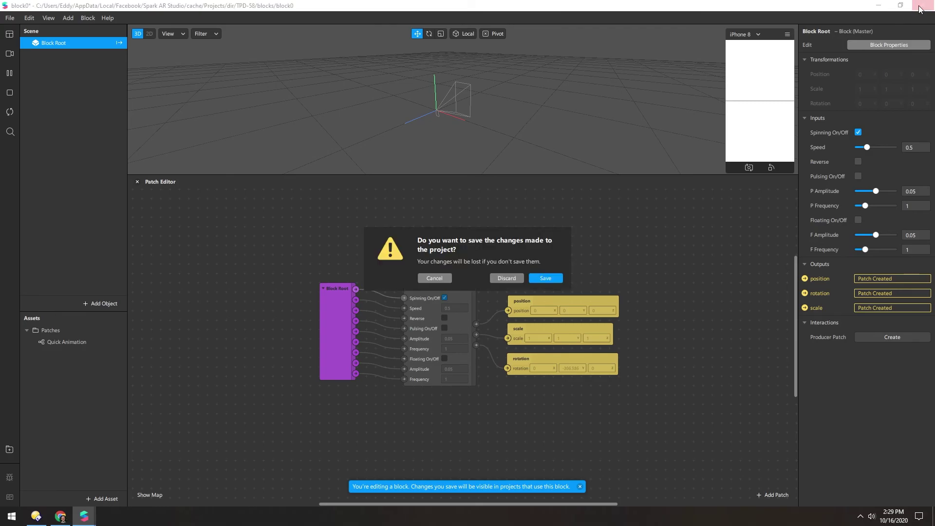
click(506, 278)
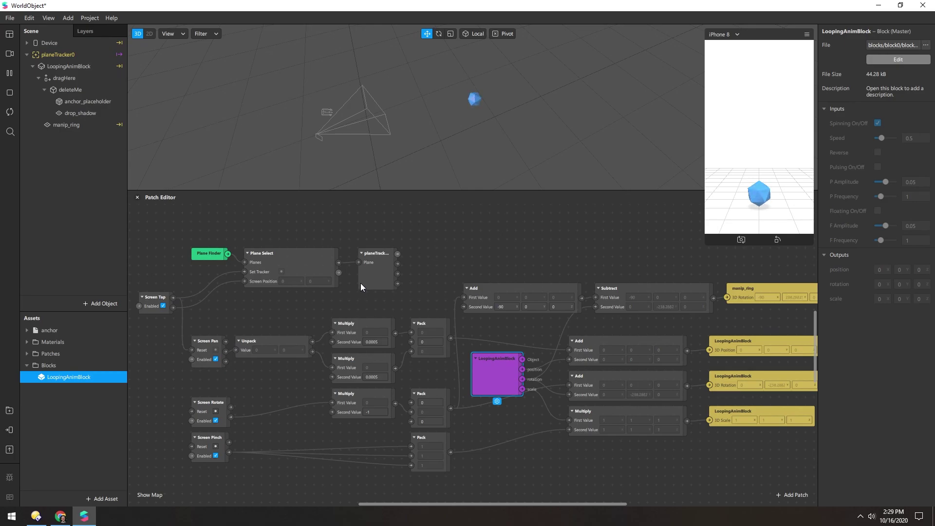
click(72, 103)
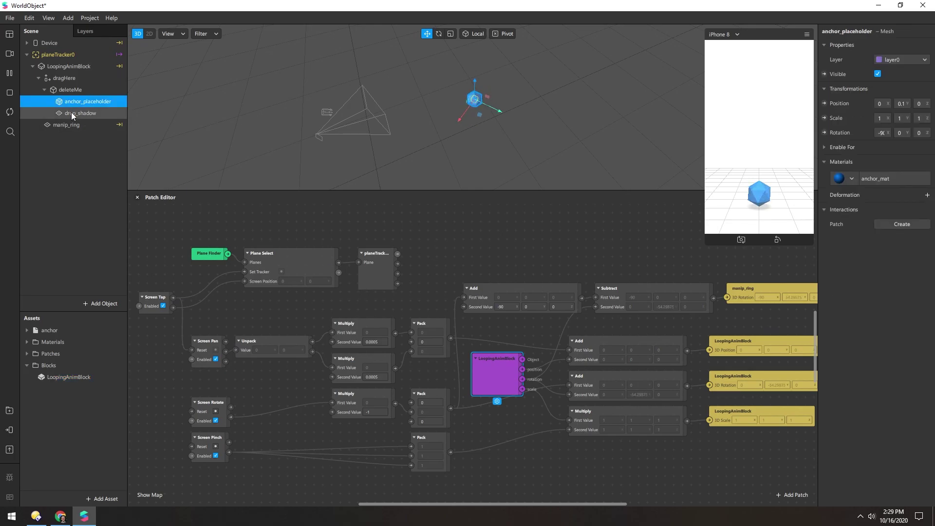
click(72, 113)
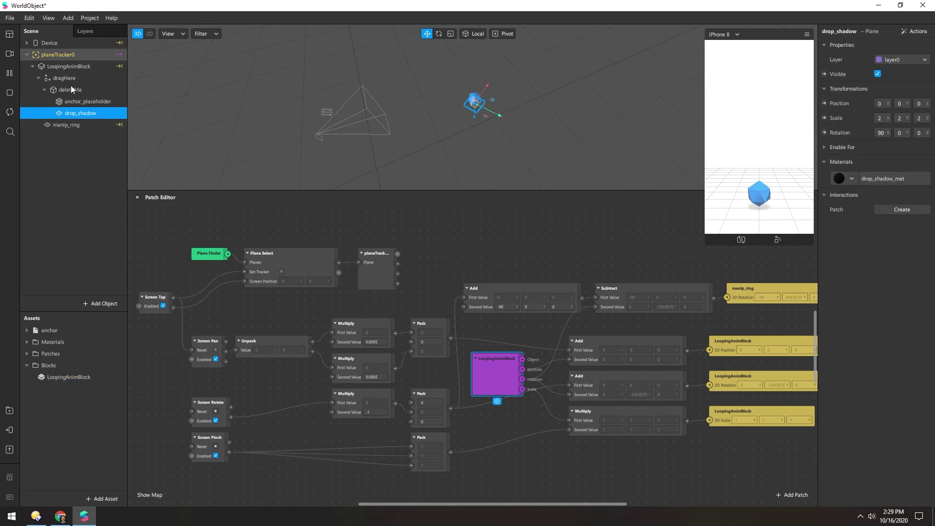